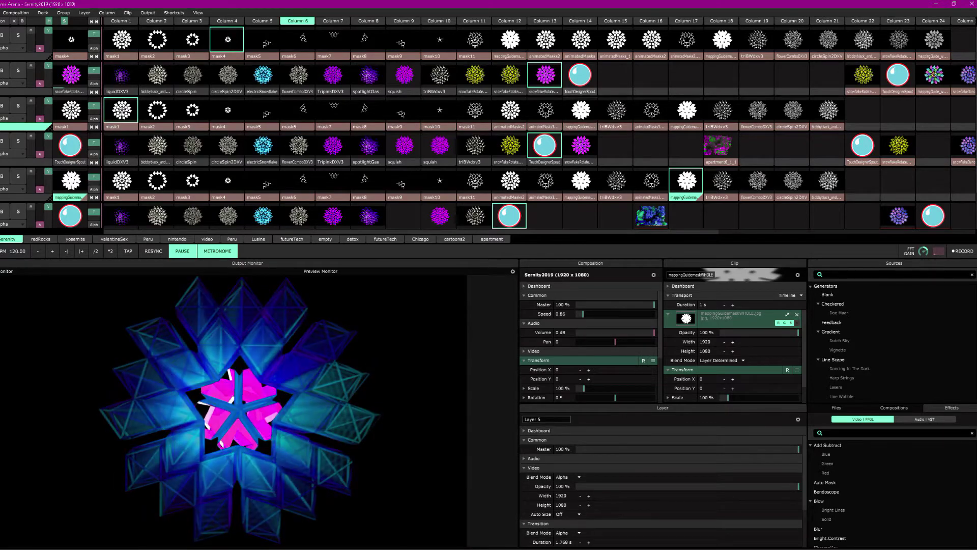
- Trigger the TouchDesignerSpout clip in Column 14 on the layer directly above Layer 5
click(580, 92)
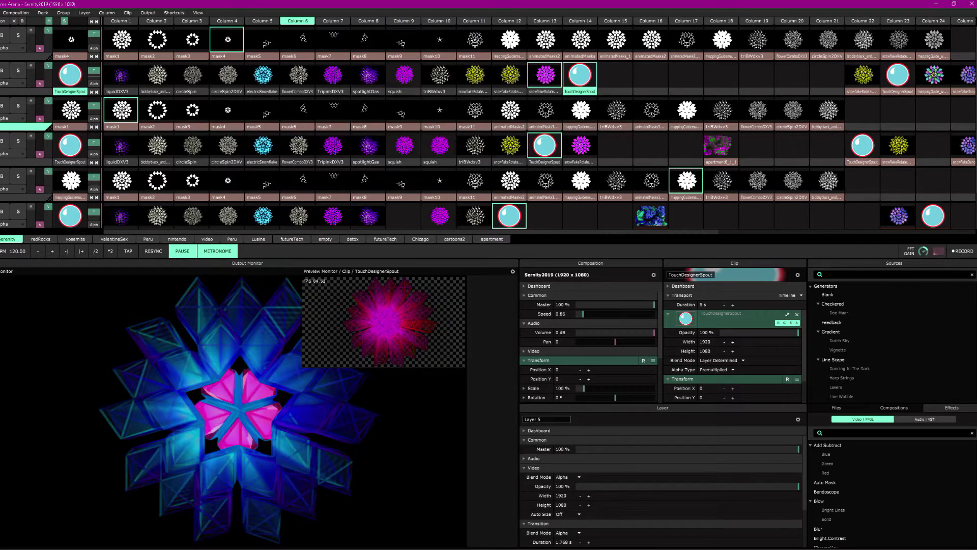
click(615, 91)
click(650, 77)
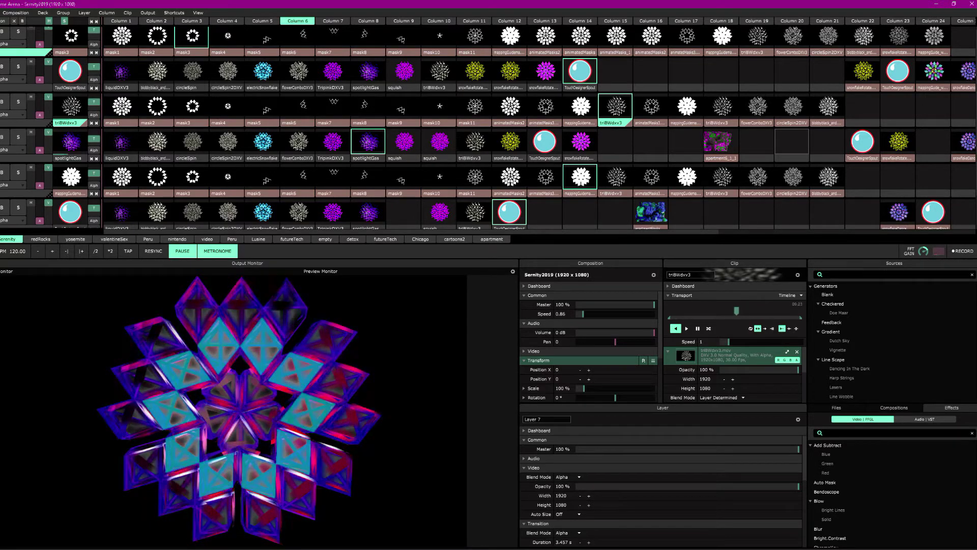
- Switch to the browser and watch parts of the Facebook projection-mapping video in full screen, skipping ahead twice before leaving full screen
mouse_move(112, 545)
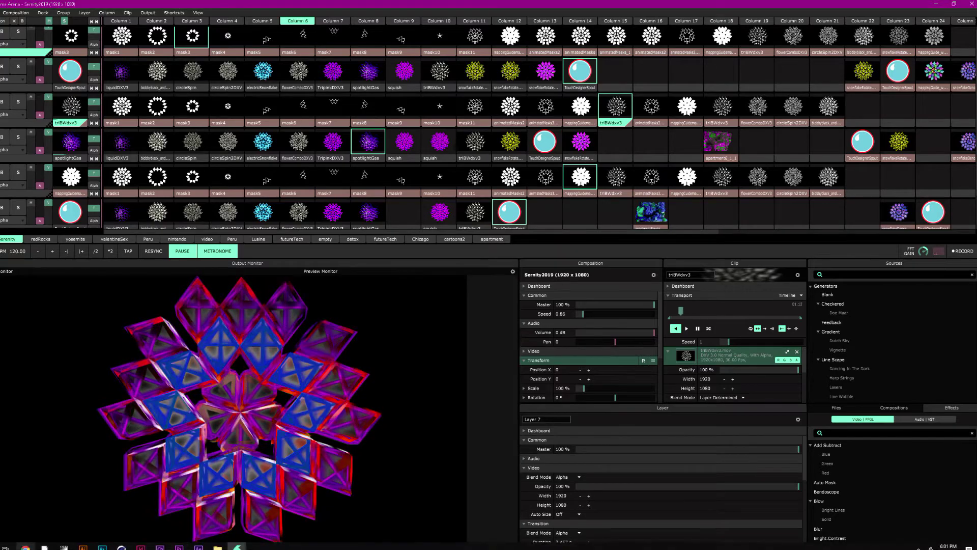
click(26, 547)
click(24, 548)
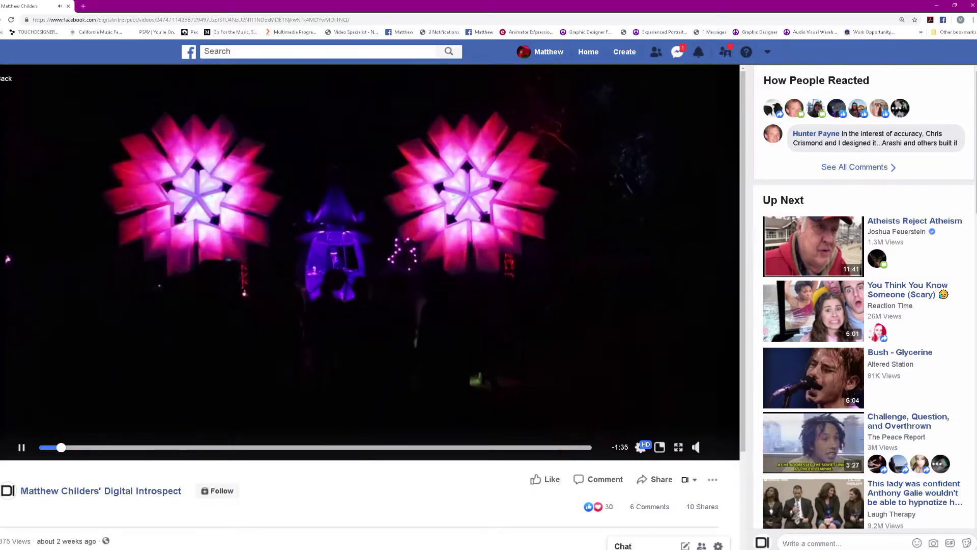
key(f)
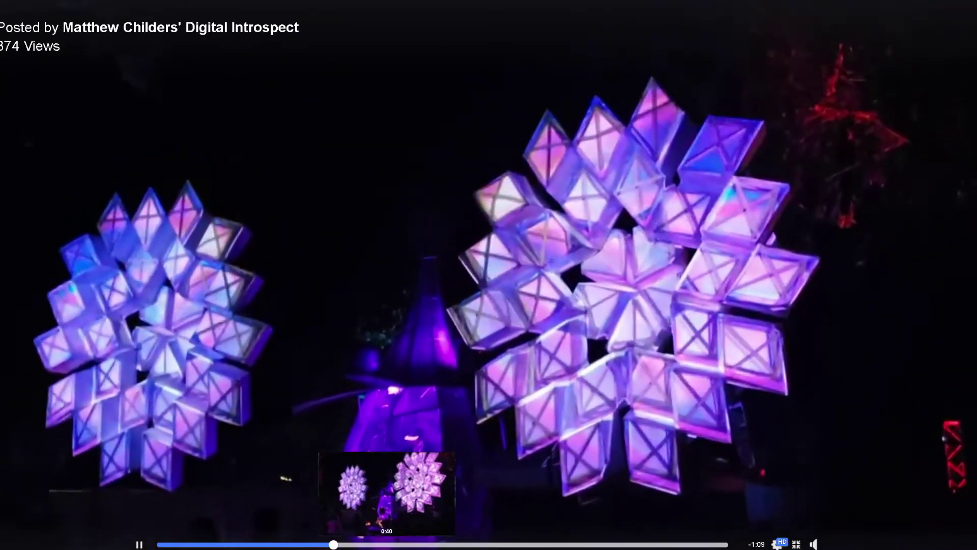
click(392, 545)
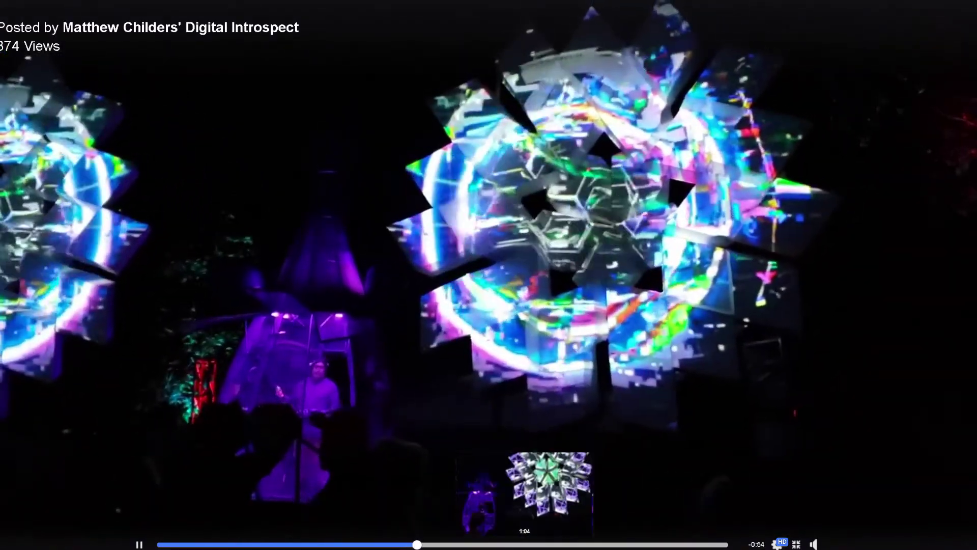
click(527, 544)
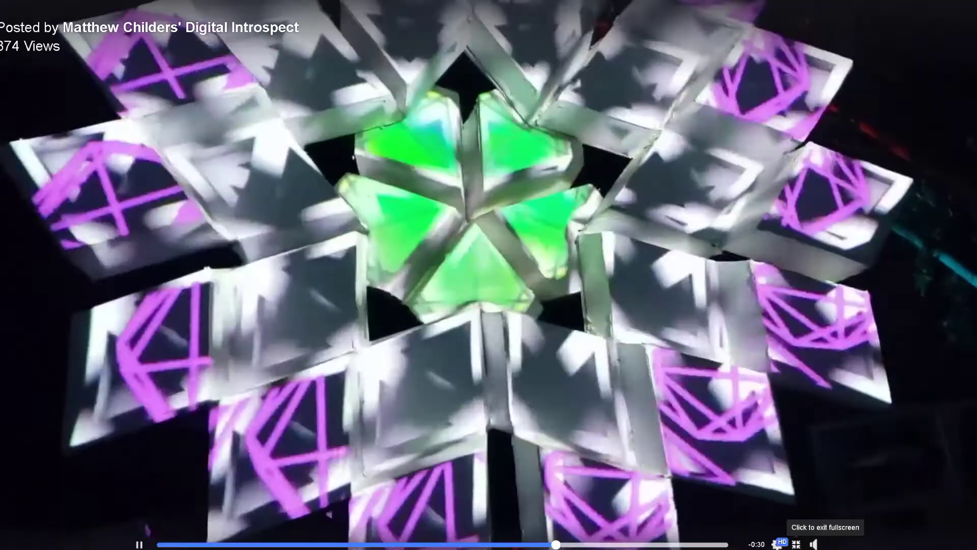
click(797, 545)
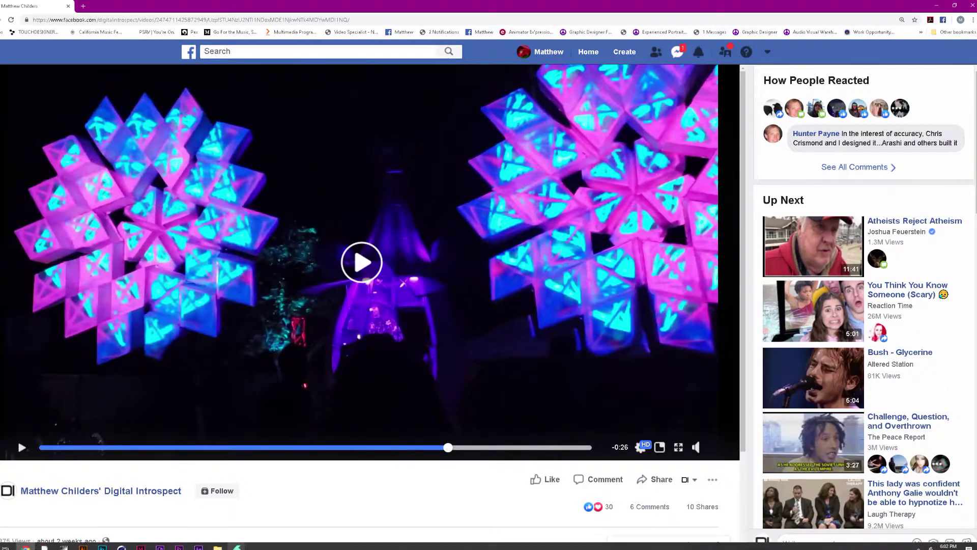
- Switch back to Resolume Arena, preview Layer 5, and show the settings of the mask3 clip in the top layer
click(236, 547)
click(194, 515)
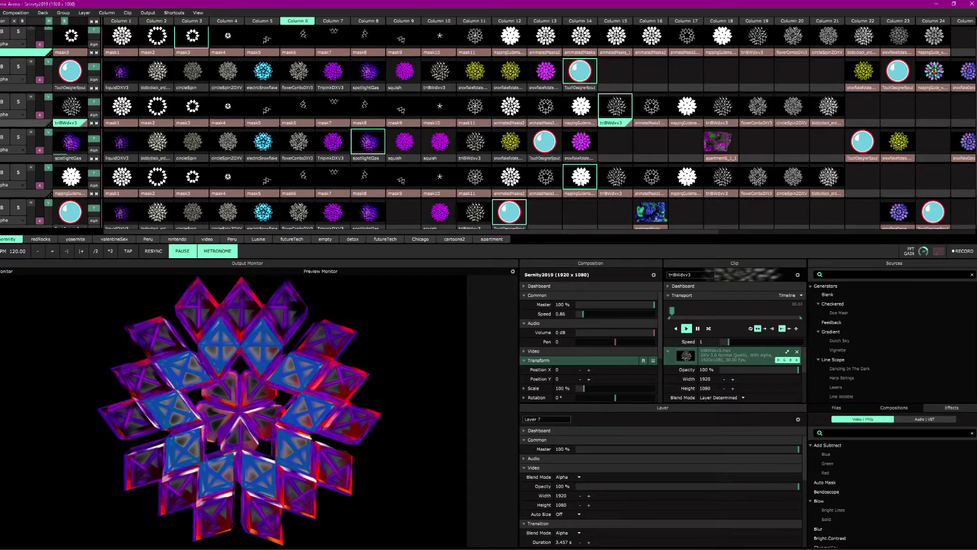
click(25, 123)
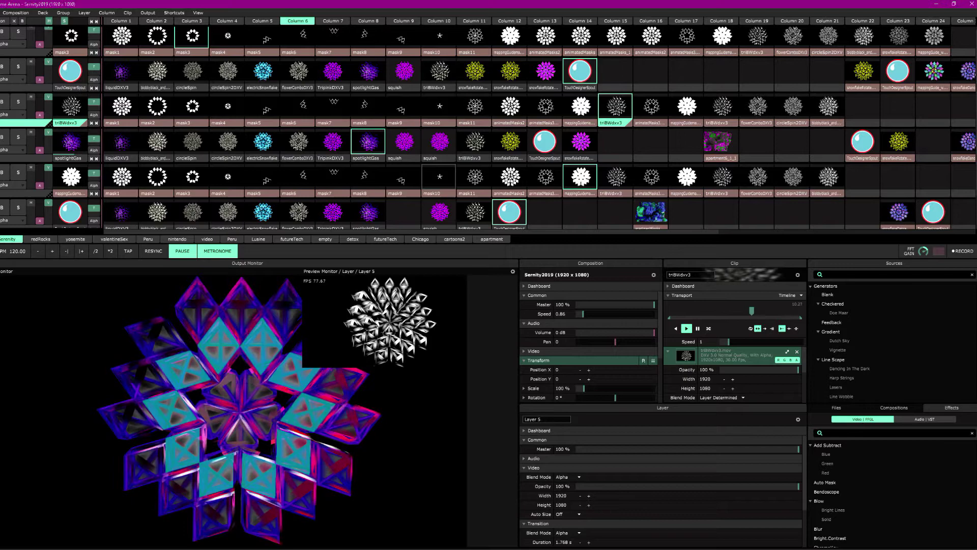
scroll(439, 176, up, 1)
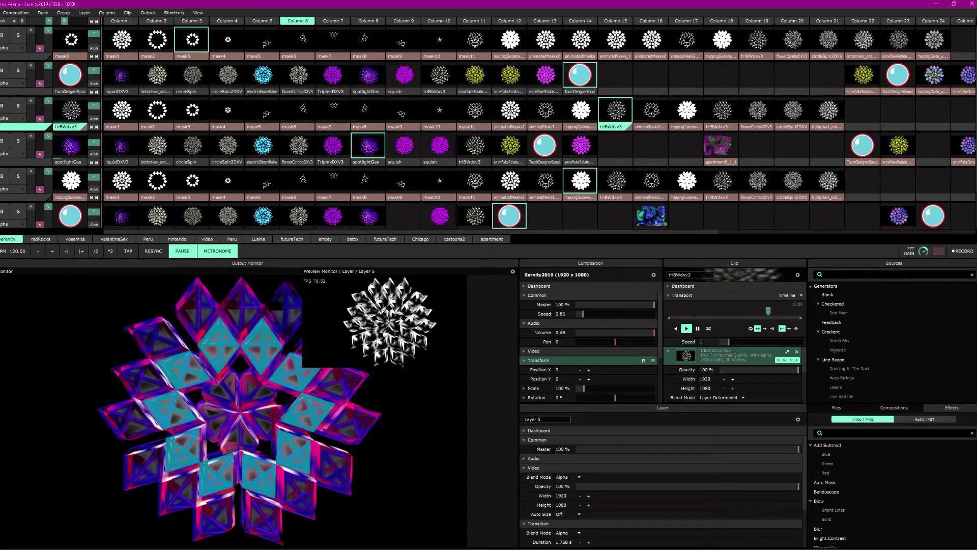
click(191, 56)
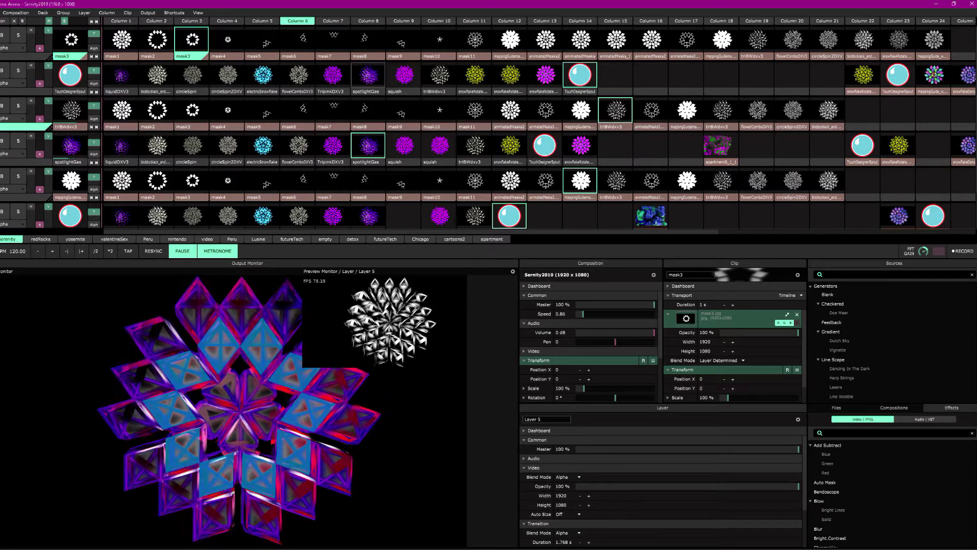
- Trigger the Column 17 mapping guide mask on Layer 5 and the Column 12 snowflakeRotate clip on the layer below it
click(580, 110)
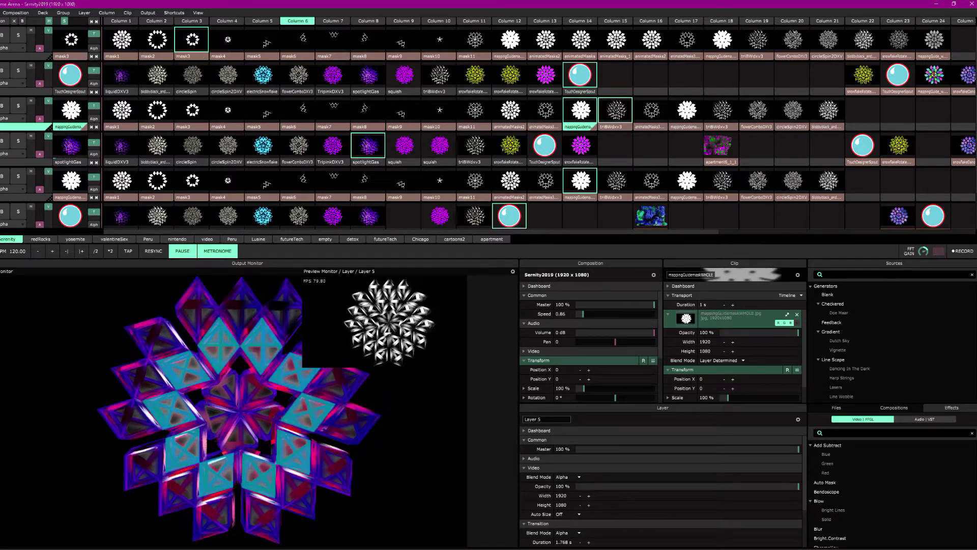
click(687, 110)
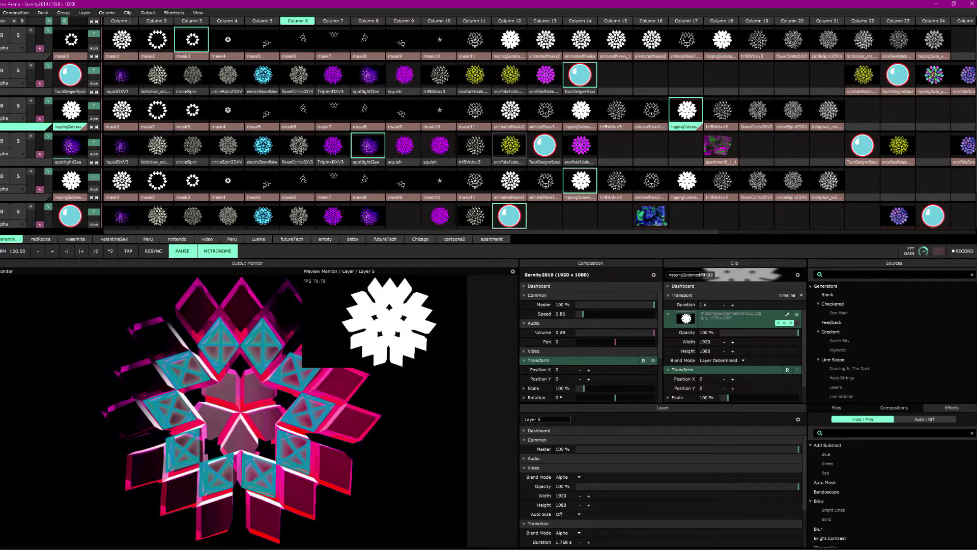
click(510, 146)
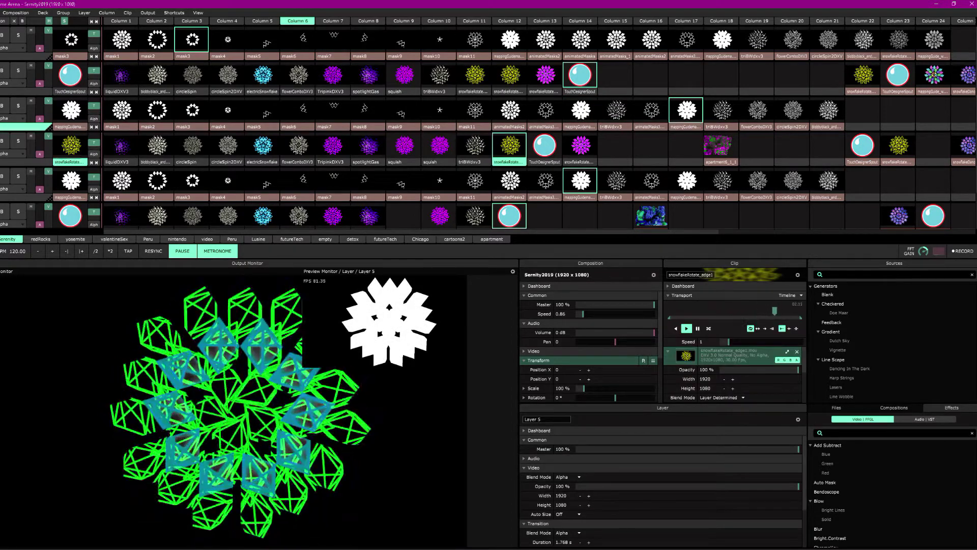
- Try mask11 on the mask layer two below Layer 5, and return that layer to its Column 14 mapping guide mask
click(474, 180)
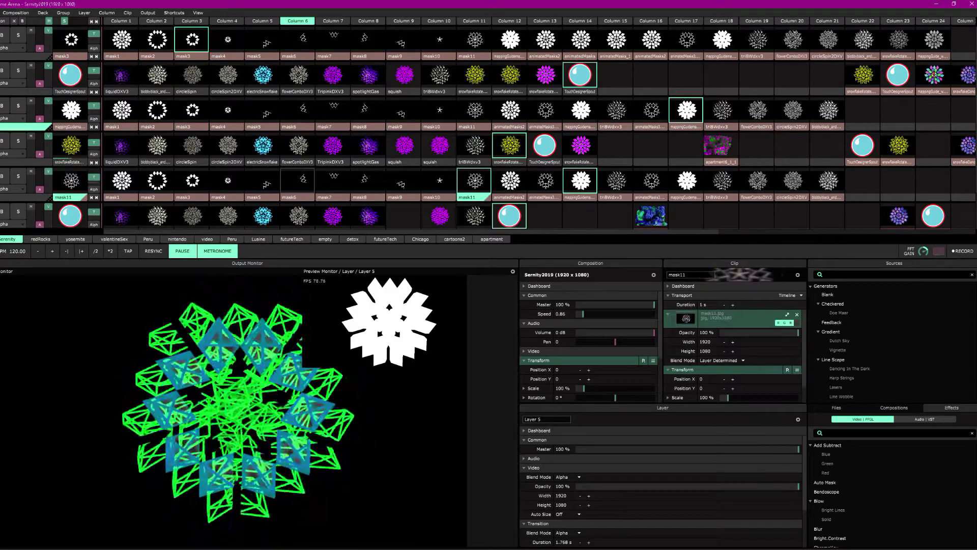
click(580, 180)
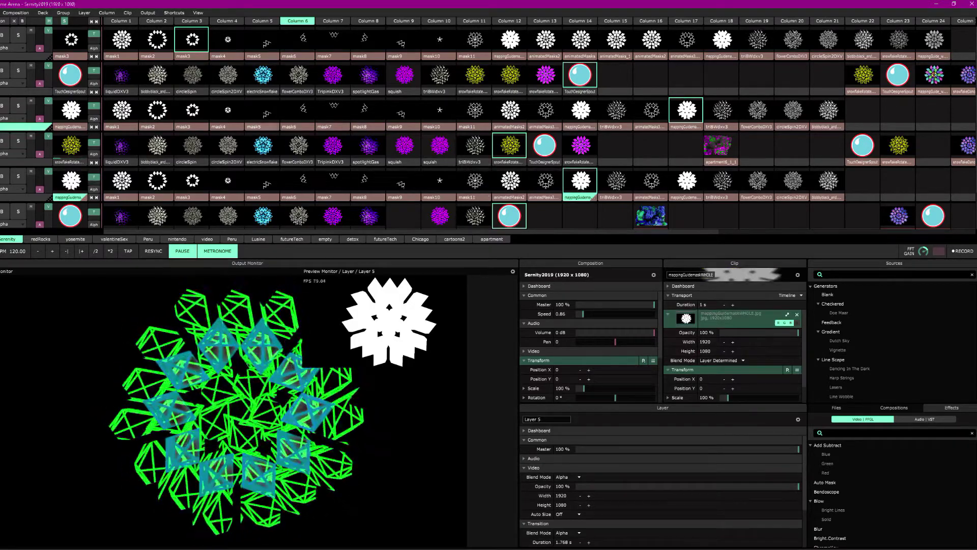
- Trigger mask2 on Layer 5 and the TouchDesignerSpout clip in Column 13 on the layer directly below it
click(156, 110)
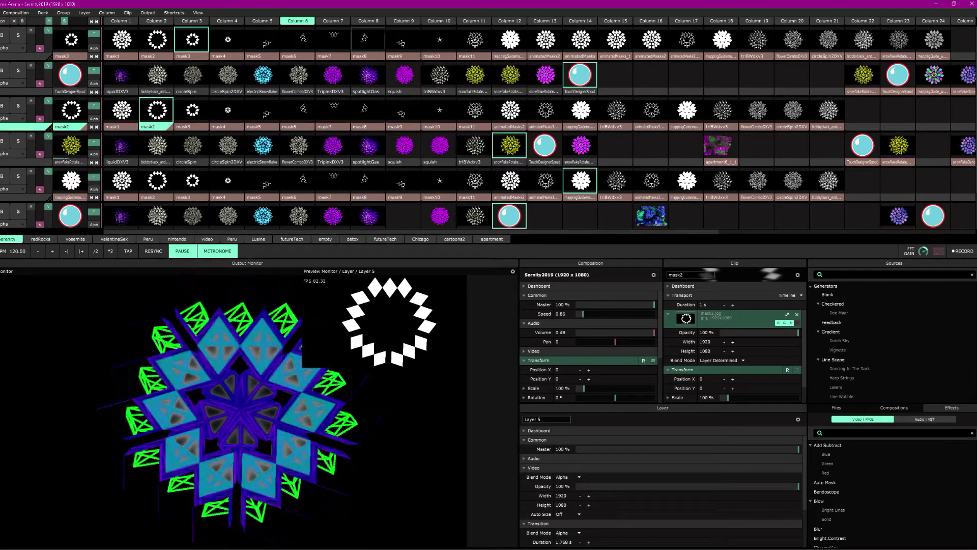
click(544, 145)
click(580, 77)
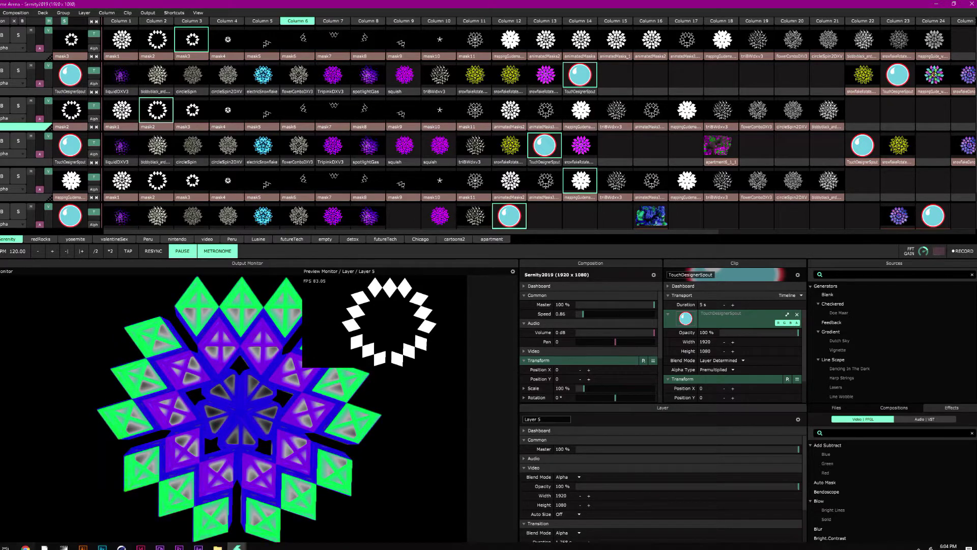
- Switch to TouchDesigner, go into the snowflake geometry's ShapeIndexedFaceSet network, and examine the mesh1 operator
click(44, 546)
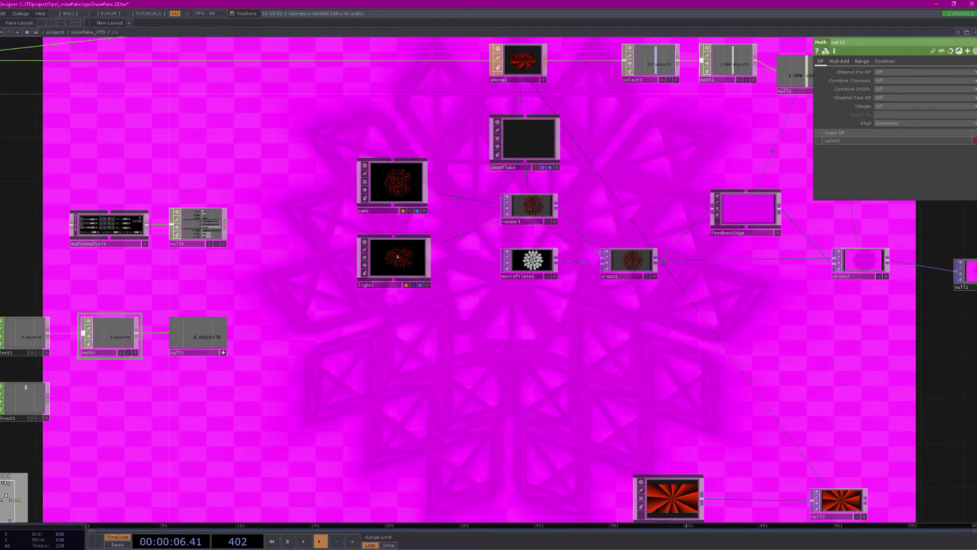
scroll(398, 257, down, 5)
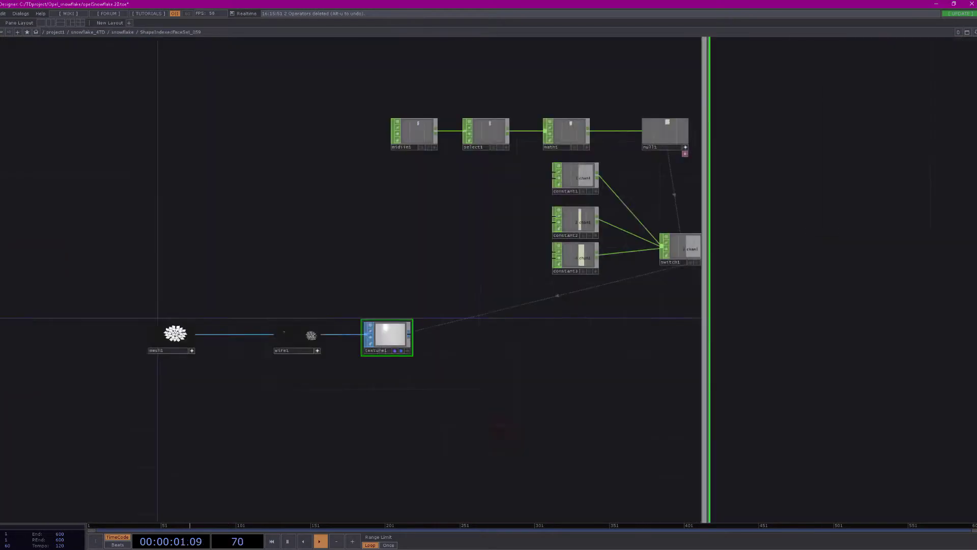
drag(239, 305, 481, 266)
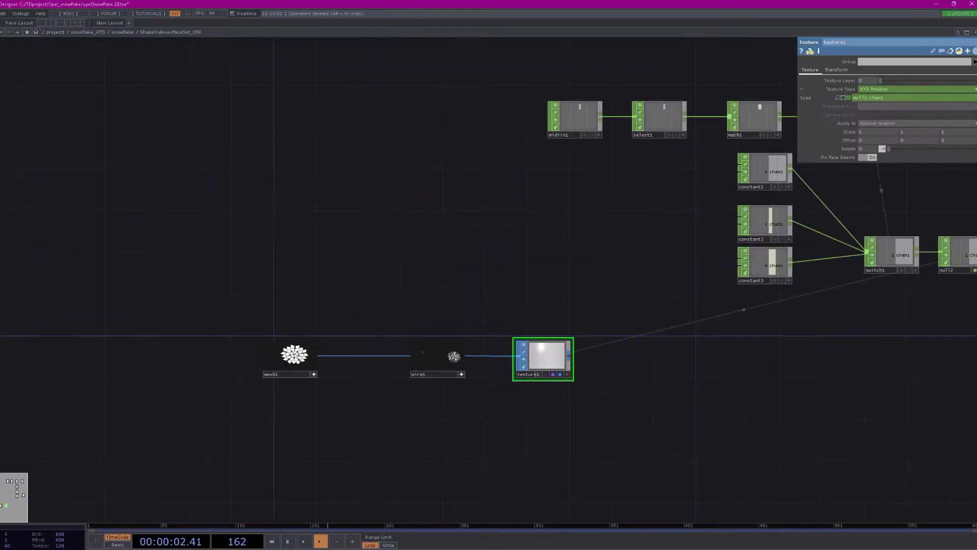
scroll(258, 326, up, 5)
drag(259, 326, 270, 242)
scroll(385, 331, up, 5)
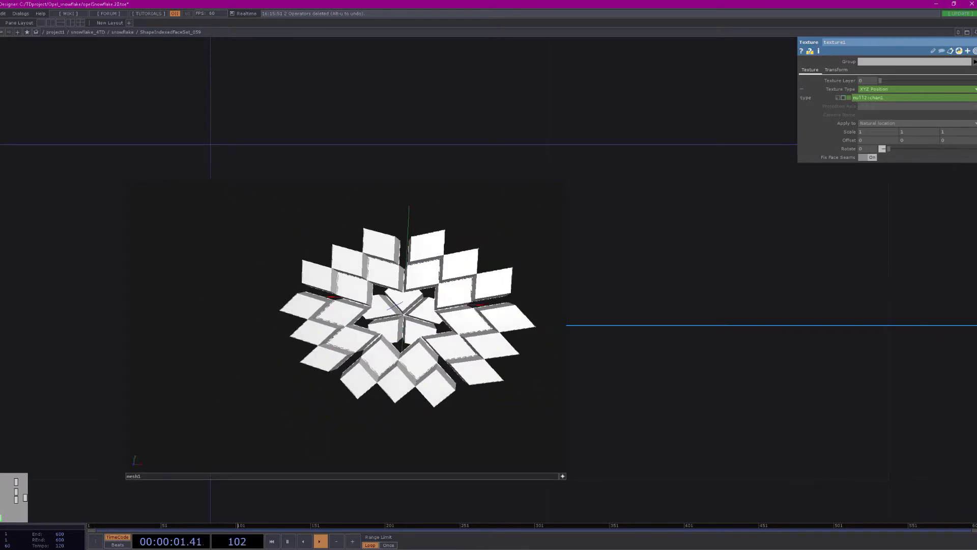
- Examine the wire1 wireframe and the texture1 operator it feeds, and go back up to the snowflake_4TD network
drag(794, 357, 117, 358)
drag(723, 143, 122, 60)
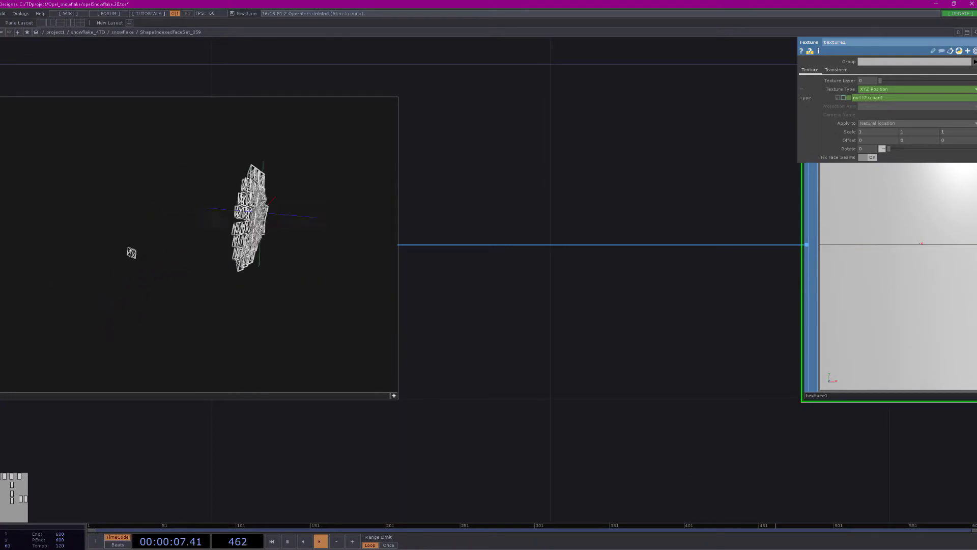
scroll(547, 326, down, 3)
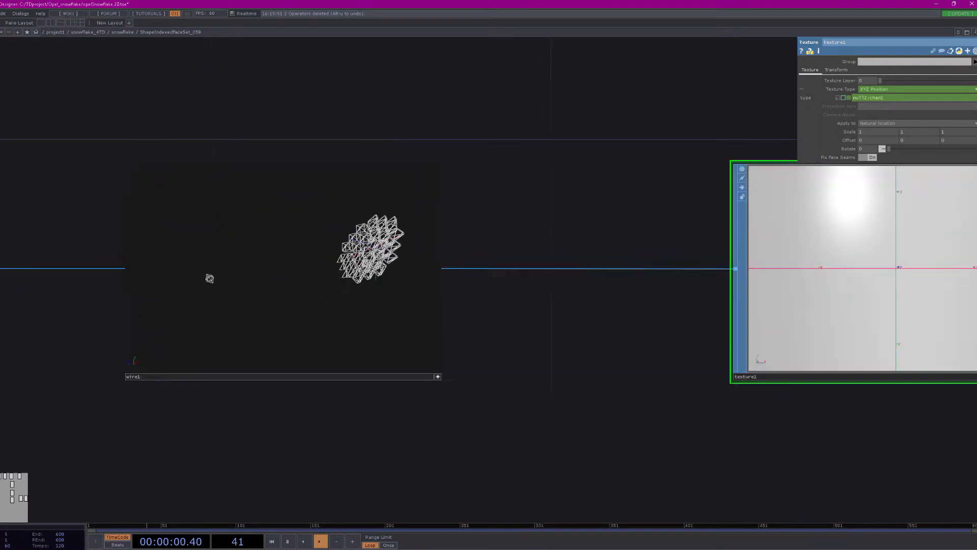
drag(547, 326, 215, 370)
key(u)
key(u)
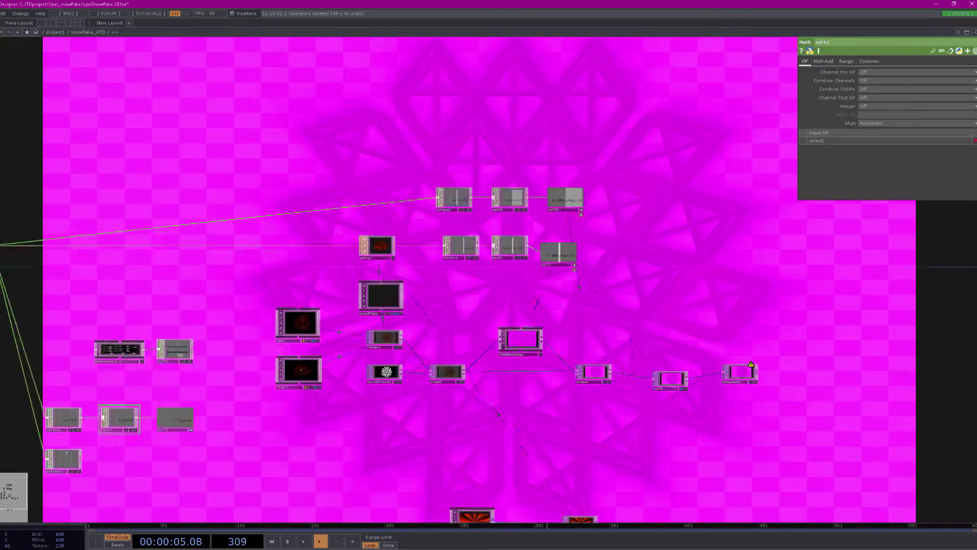
- Go into the texture network and examine the ramp and composite operators that feed switch1
scroll(409, 301, down, 1)
drag(409, 301, 361, 111)
scroll(414, 314, up, 5)
scroll(590, 256, up, 6)
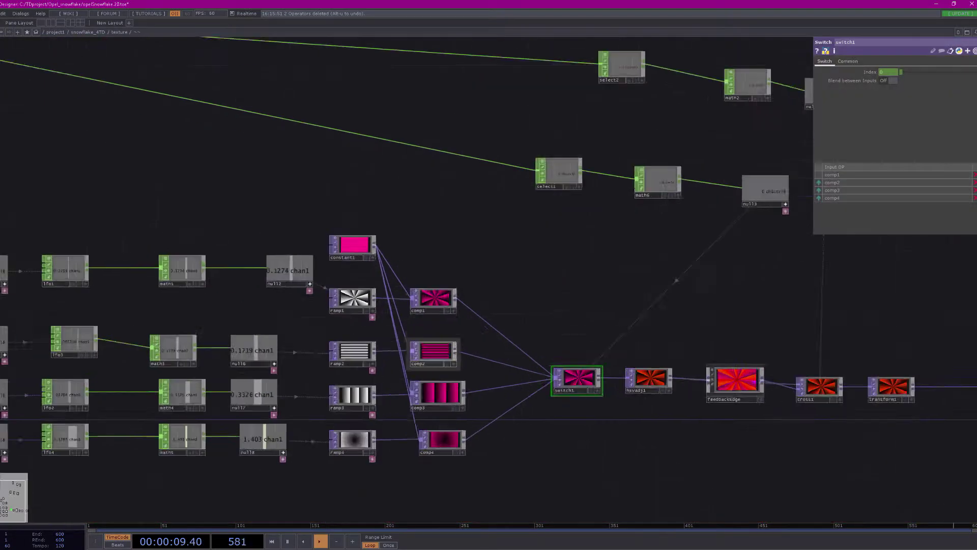
scroll(344, 324, up, 2)
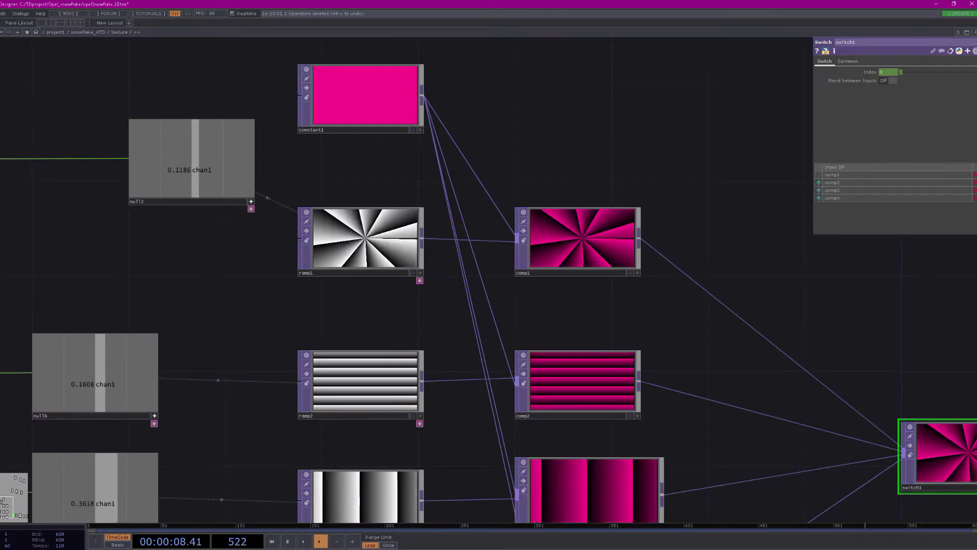
scroll(338, 325, down, 2)
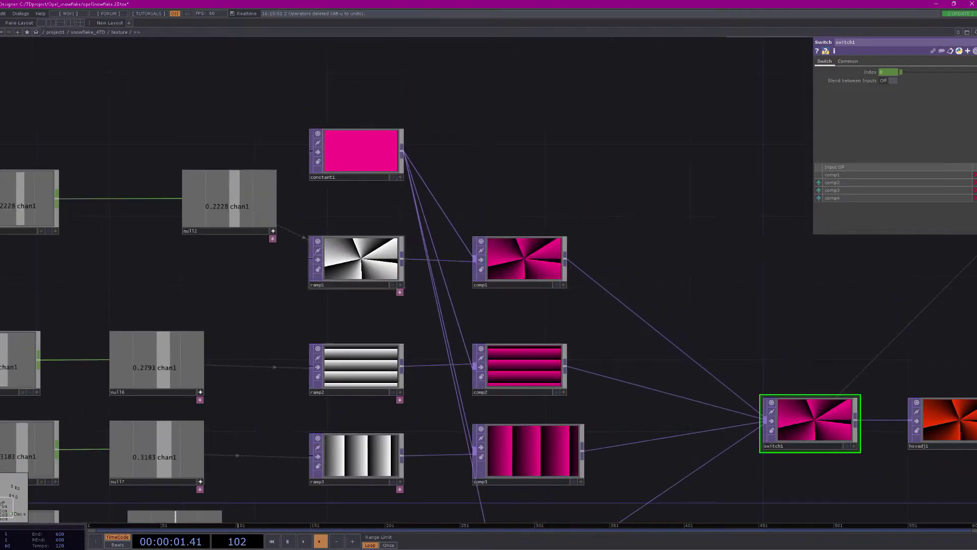
- Inspect the radial ramp1 parameters and the null, LFO and math chain that drives its period
click(357, 259)
drag(347, 310, 791, 287)
click(55, 175)
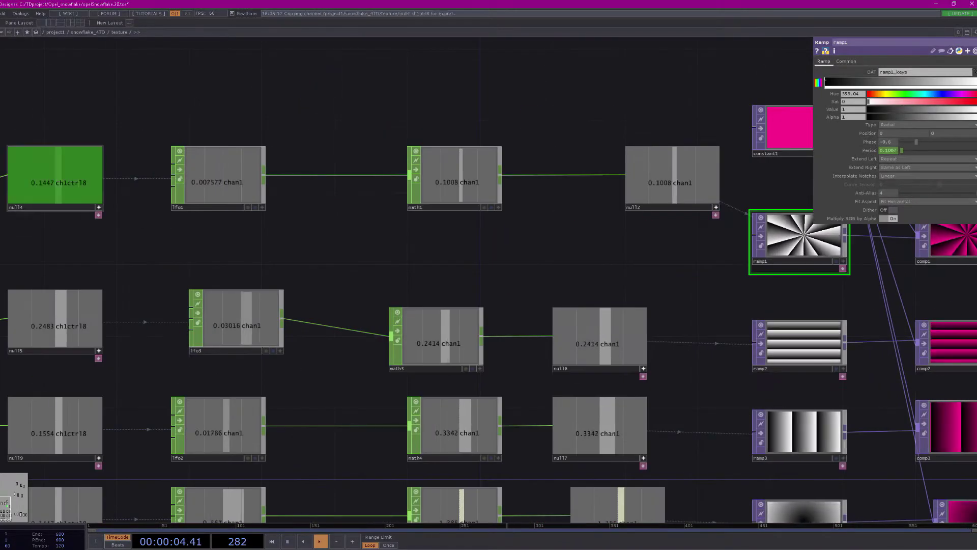
scroll(832, 257, up, 3)
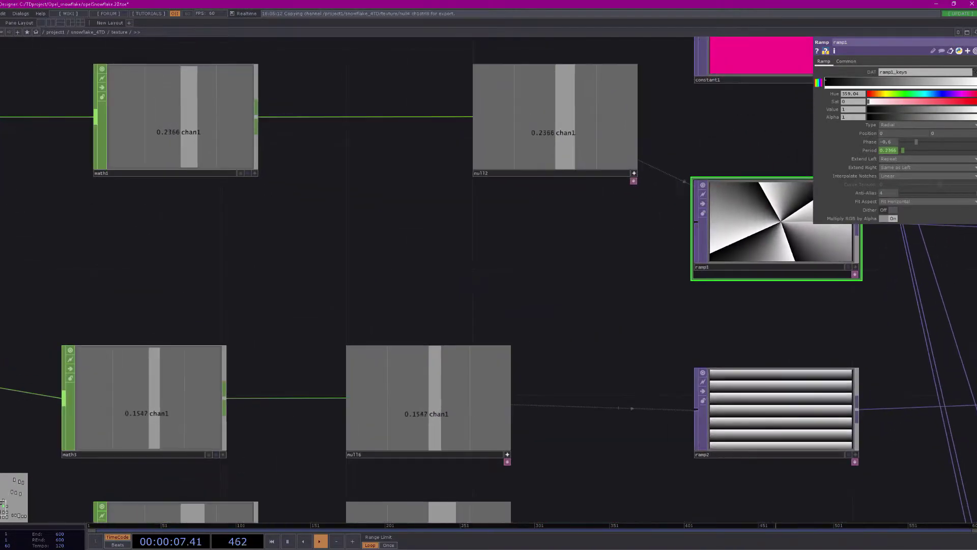
- Inspect the parameters of the vertical ramp2 and the horizontal ramp3
click(779, 411)
drag(763, 330, 508, 253)
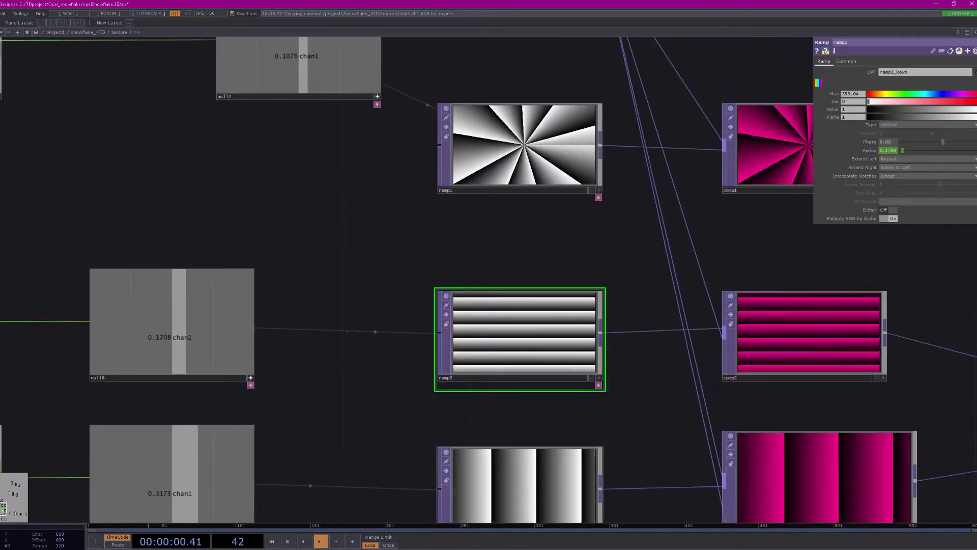
click(521, 479)
drag(560, 417, 529, 482)
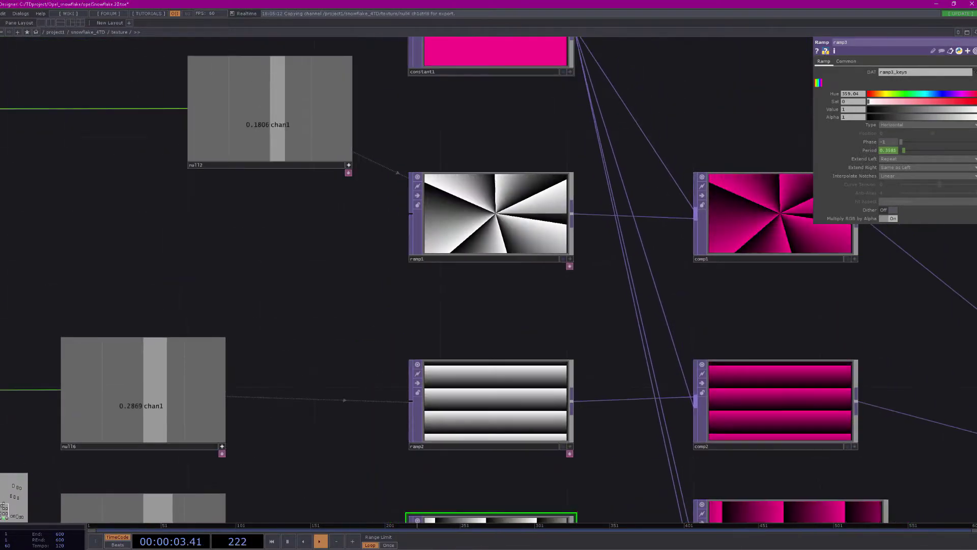
- Show the constant1 parameters and follow the chain from switch1 through hsvadj1 to feedbackEdge, cross1 and transform1
click(488, 56)
drag(784, 305, 213, 104)
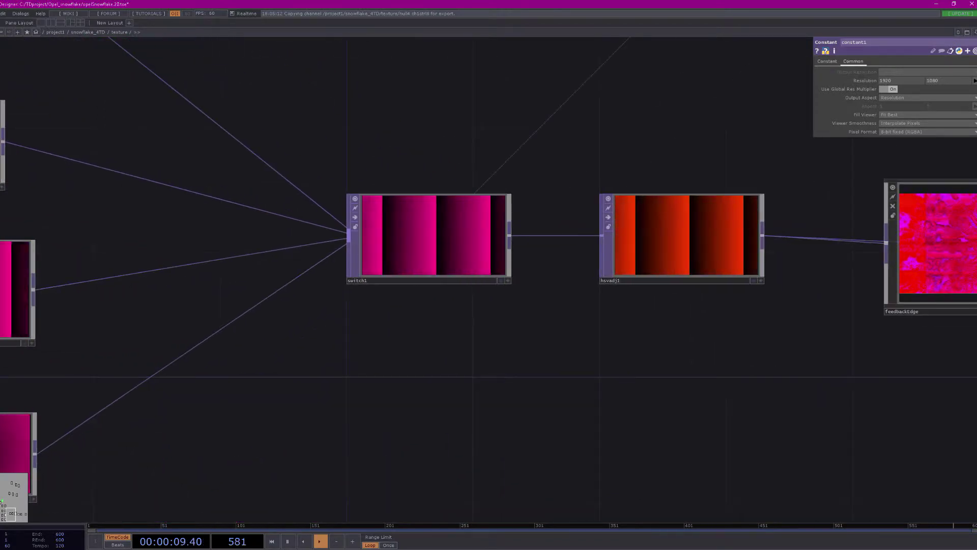
scroll(431, 152, down, 5)
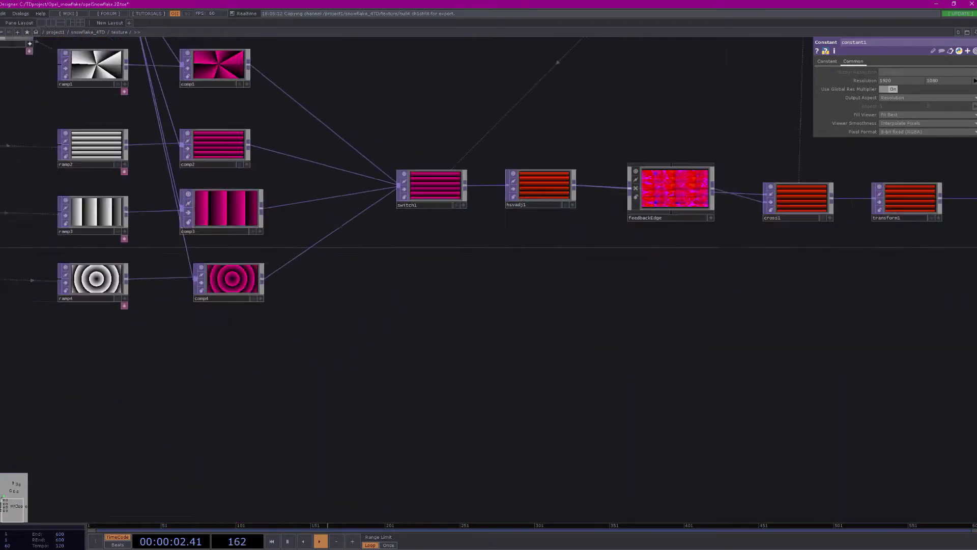
- Examine the MIDI input channels in the texture network and the select, math and null chains feeding switch1 and cross1
drag(431, 152, 748, 505)
scroll(216, 247, down, 6)
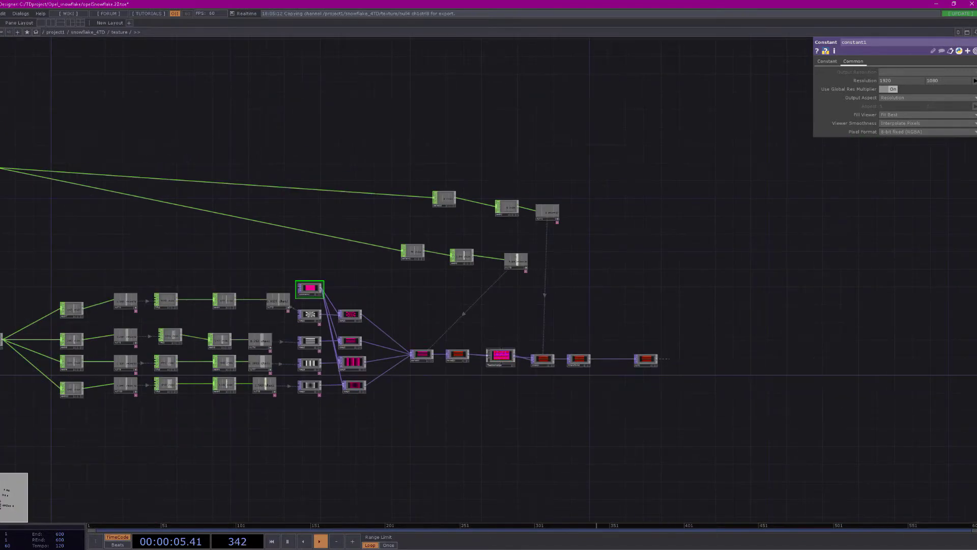
drag(216, 247, 470, 301)
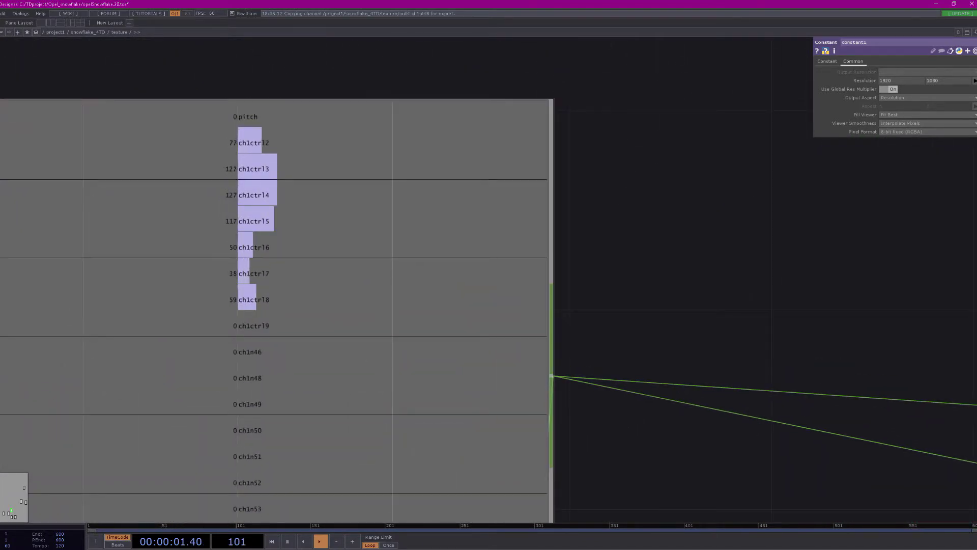
scroll(284, 190, down, 5)
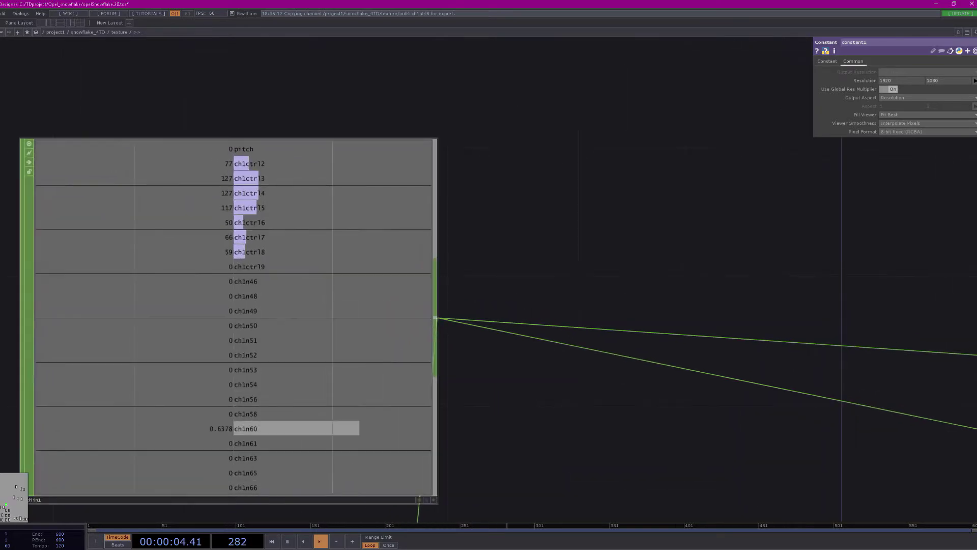
drag(738, 346, 356, 270)
scroll(581, 284, down, 5)
drag(581, 284, 172, 258)
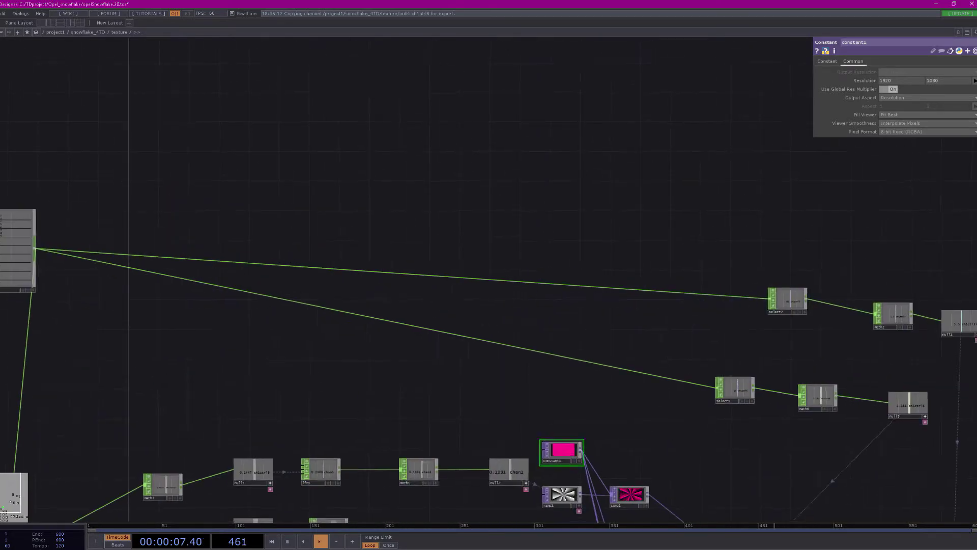
- Review the hsvadj1, feedbackEdge, cross1 and transform1 chain and return to the parent snowflake_4TD network
drag(763, 458, 380, 168)
scroll(495, 291, up, 5)
scroll(488, 245, up, 2)
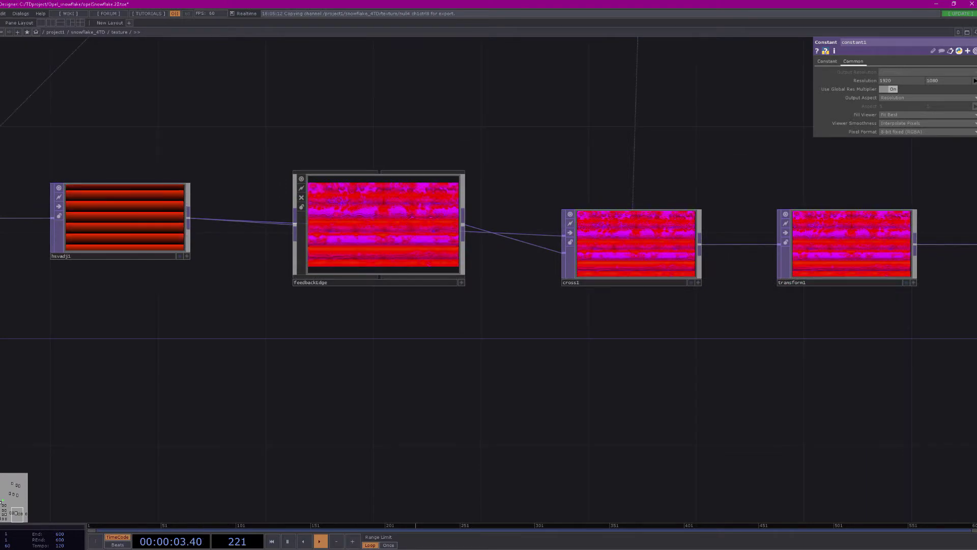
key(u)
key(p)
scroll(489, 275, down, 3)
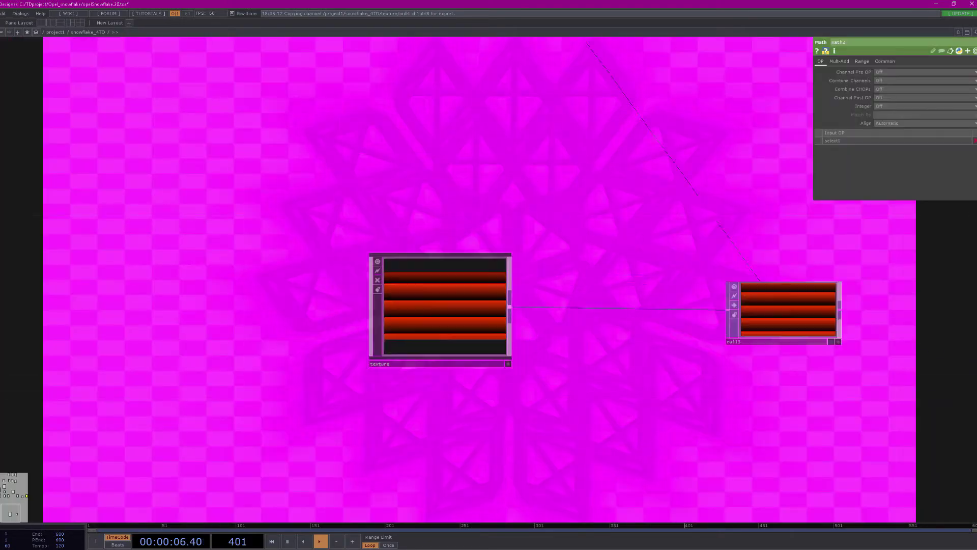
- Inspect the textured snowflake wireframe in render1 and the still mask image and parameters of moviefilein1
scroll(488, 275, up, 4)
scroll(445, 339, up, 6)
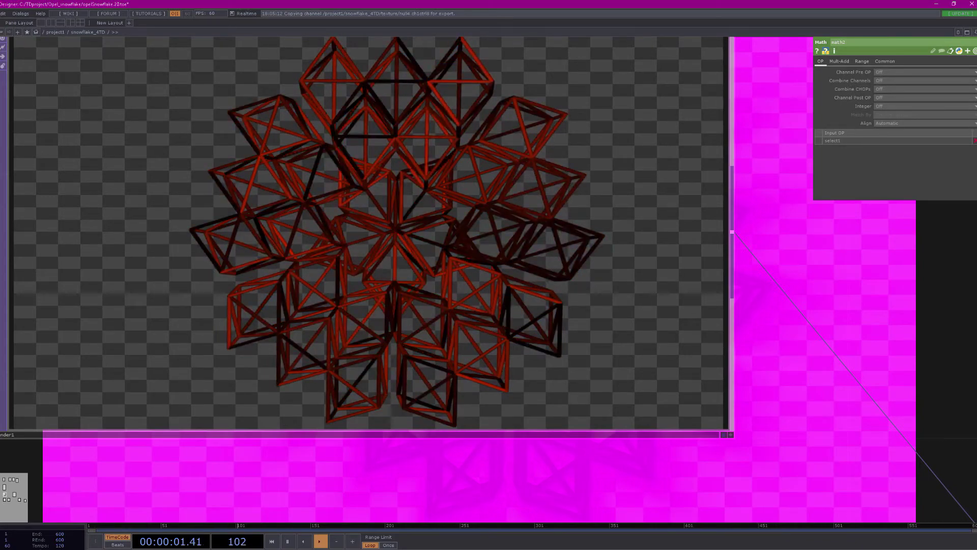
scroll(523, 234, down, 10)
scroll(504, 279, up, 9)
click(504, 279)
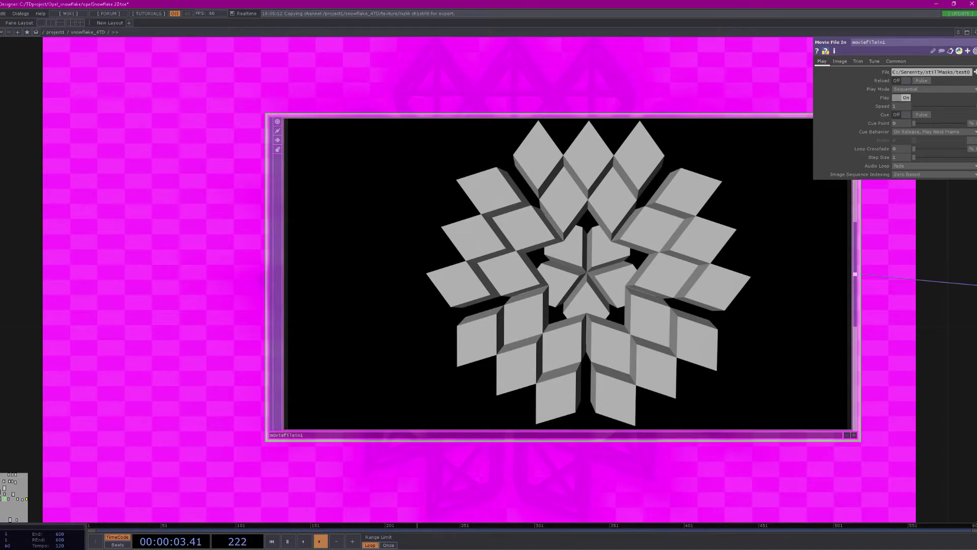
- Inspect the cross1 parameters and its blend between render1 and moviefilein1
scroll(631, 273, down, 9)
click(785, 261)
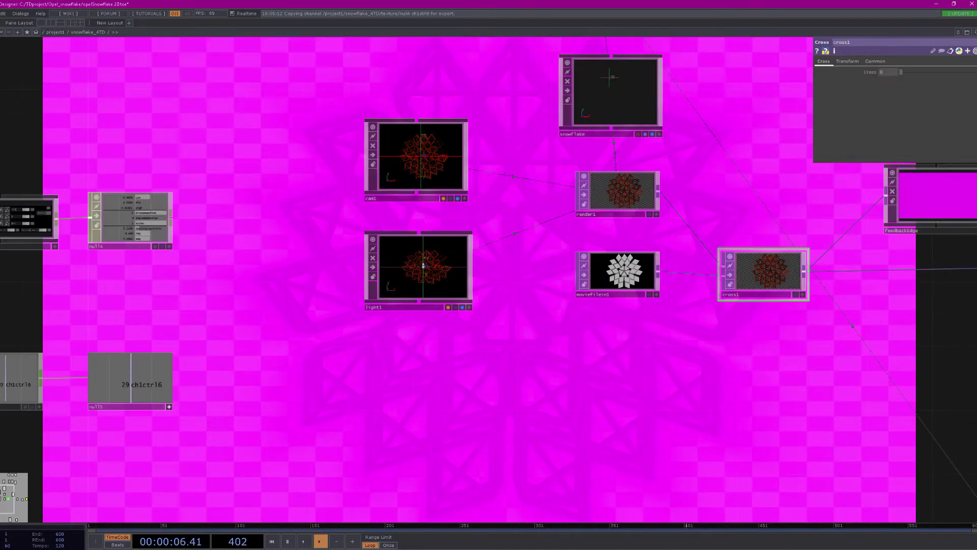
scroll(789, 257, up, 3)
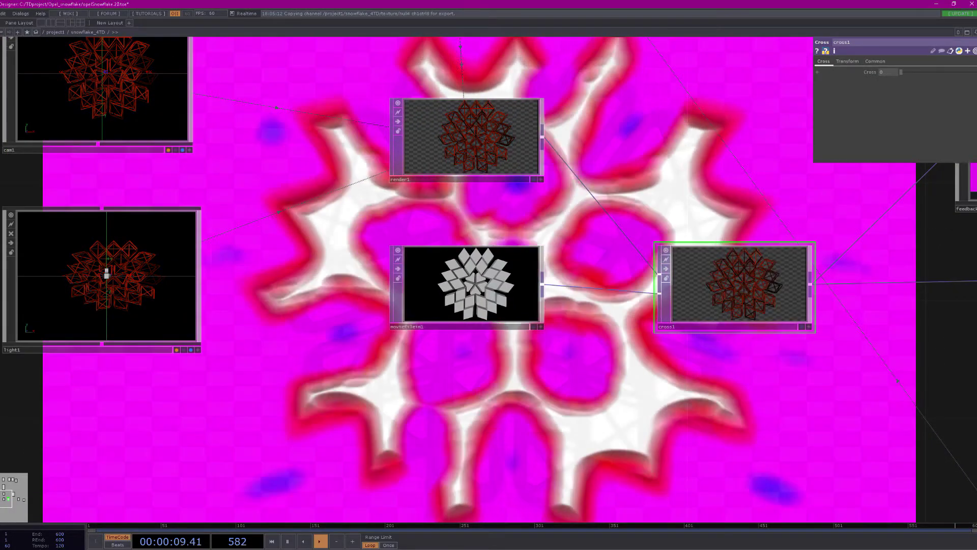
scroll(801, 296, up, 5)
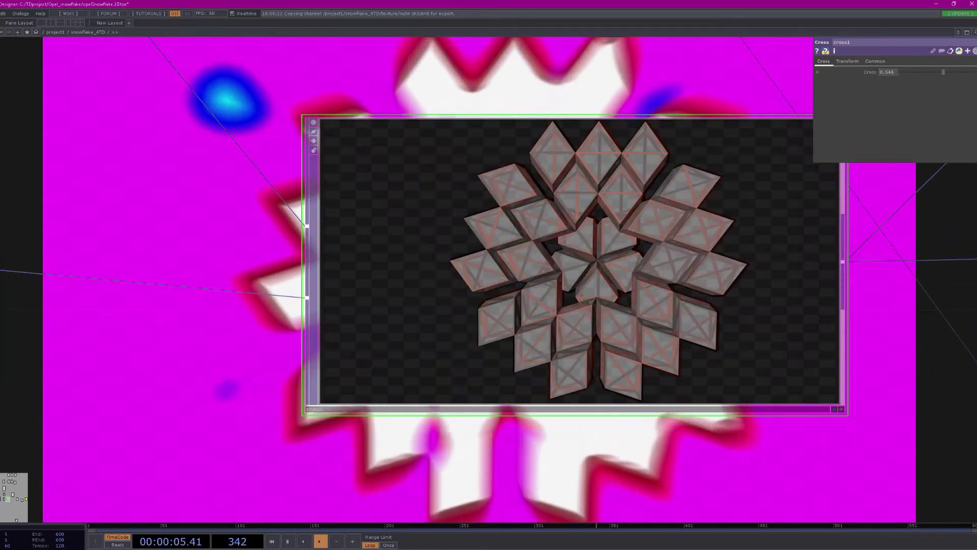
scroll(544, 304, down, 8)
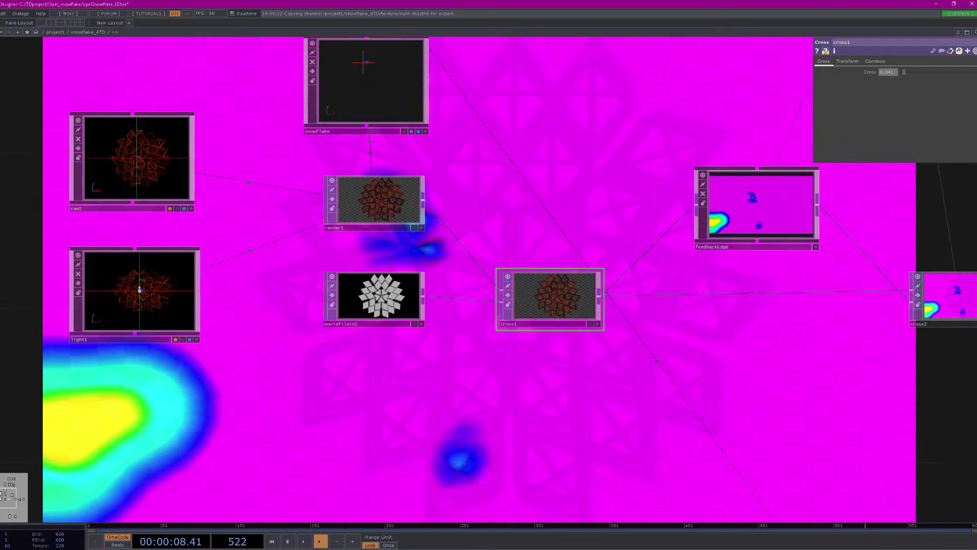
- View the final null1 output of the snowflake network and switch to Resolume Arena
scroll(792, 183, up, 3)
scroll(733, 227, up, 6)
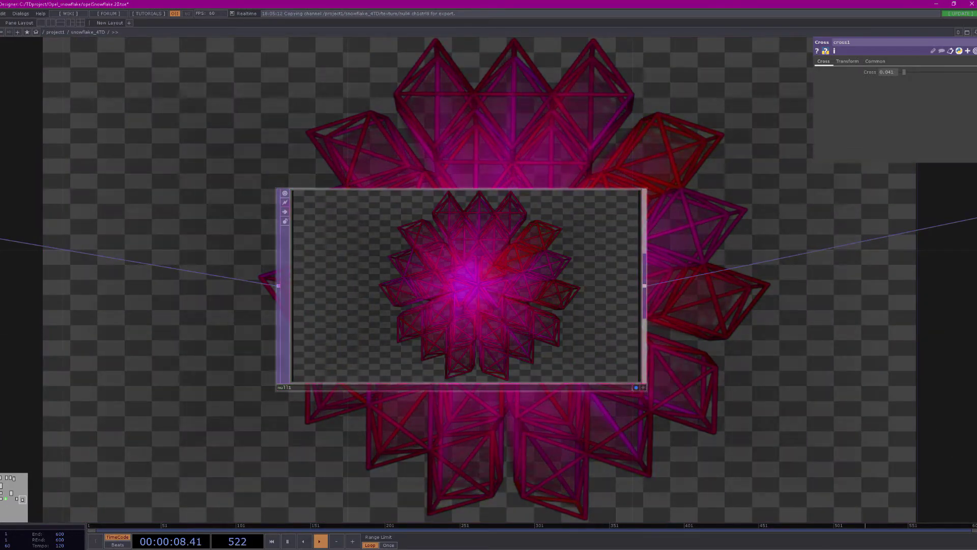
scroll(504, 189, down, 5)
drag(667, 194, 579, 231)
click(236, 547)
click(187, 516)
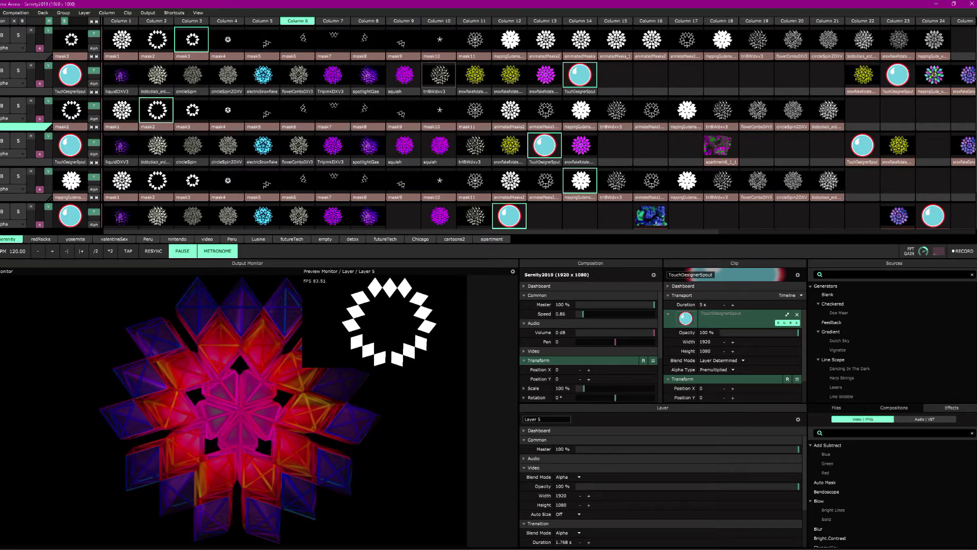
- Play the column 10 triBWdxv3 clip beneath mask3, and switch that layer back to the column 14 TouchDesignerSpout clip
click(439, 74)
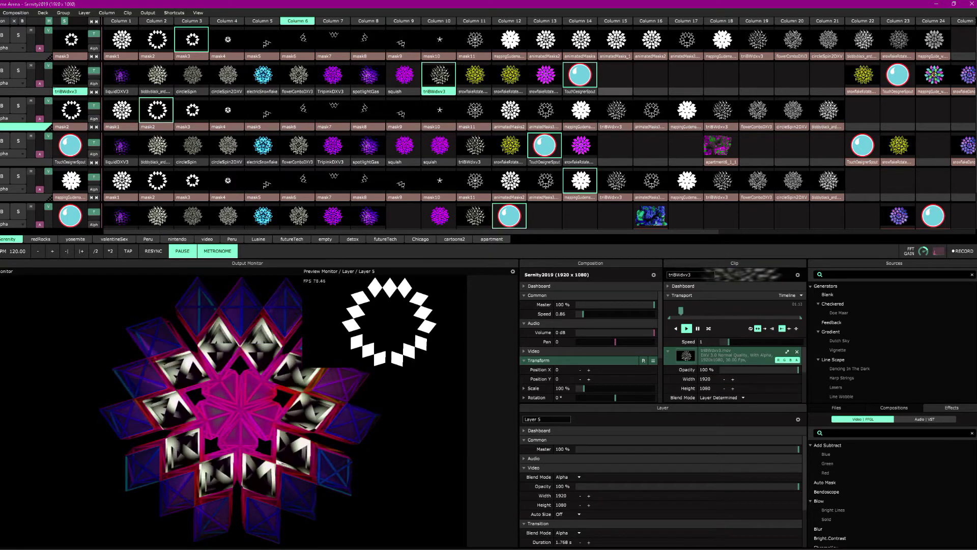
click(614, 91)
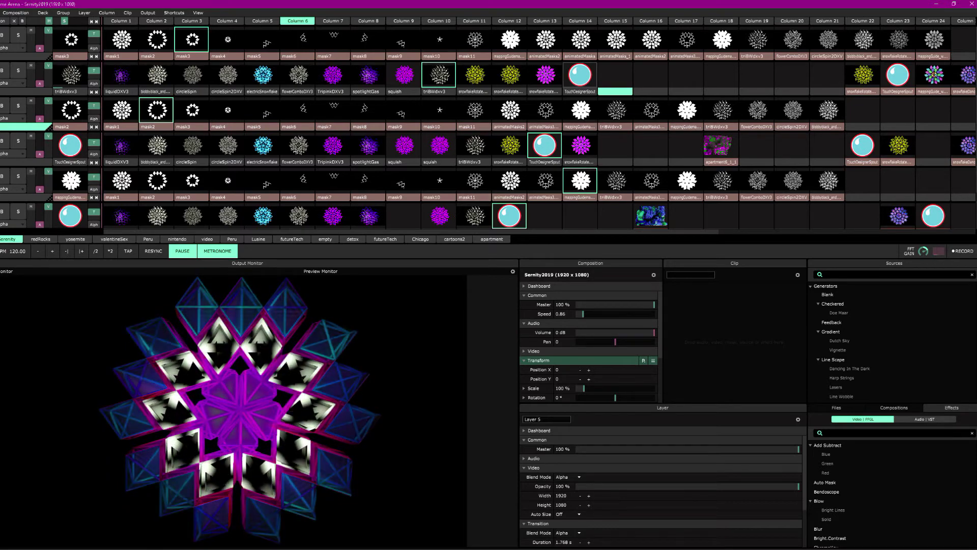
click(579, 75)
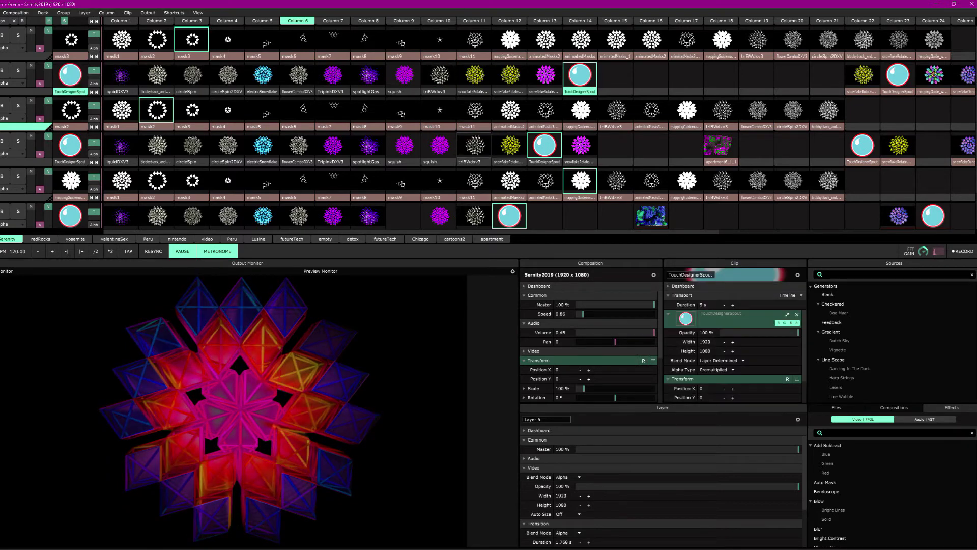
- Preview the column 14 TouchDesignerSpout clip on the layer beneath mask4 and launch it in the snowflake's centre
click(439, 145)
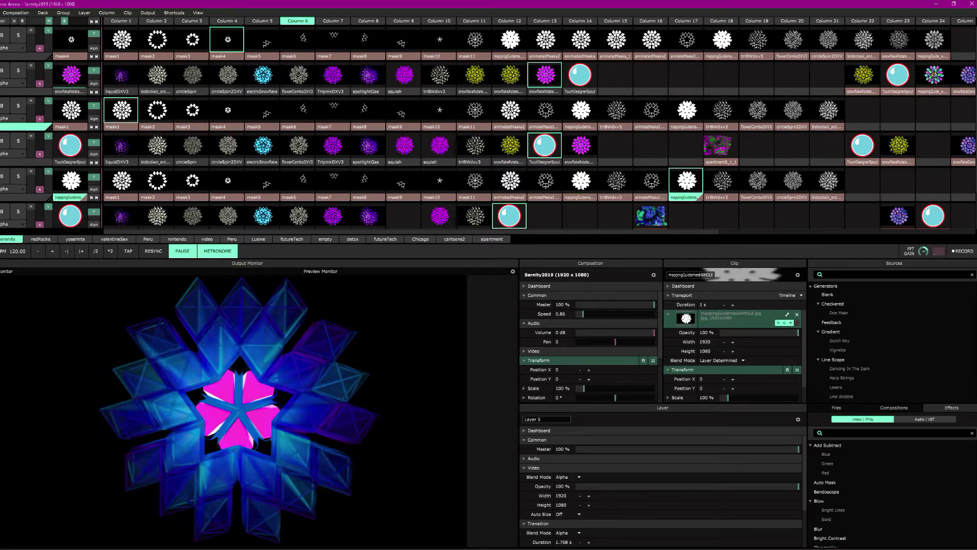
click(580, 91)
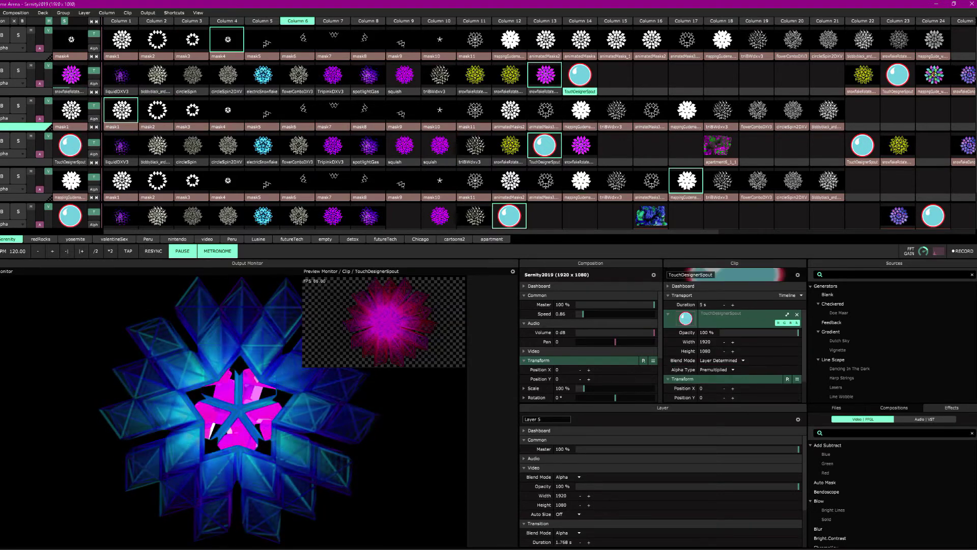
click(580, 75)
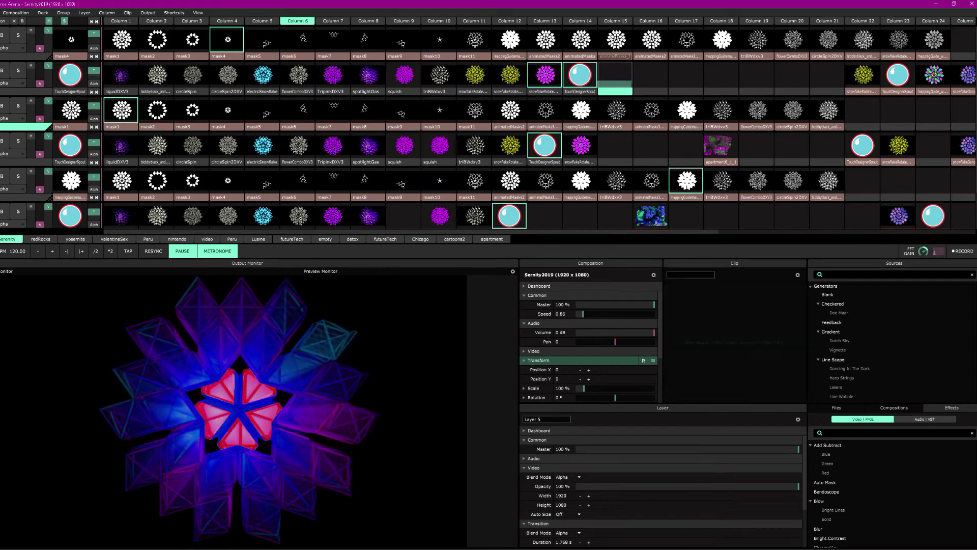